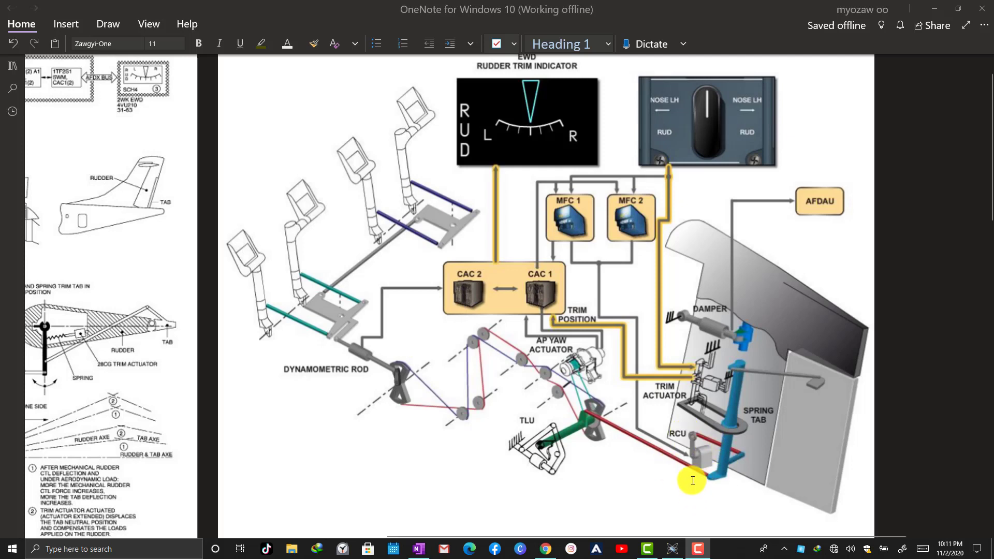
Step: Switch to Proteus and examine the rudder trim circuit, from the control buttons and relay to the actuator, with its reference diagrams
{"action": "left_click", "coordinate": [671, 549]}
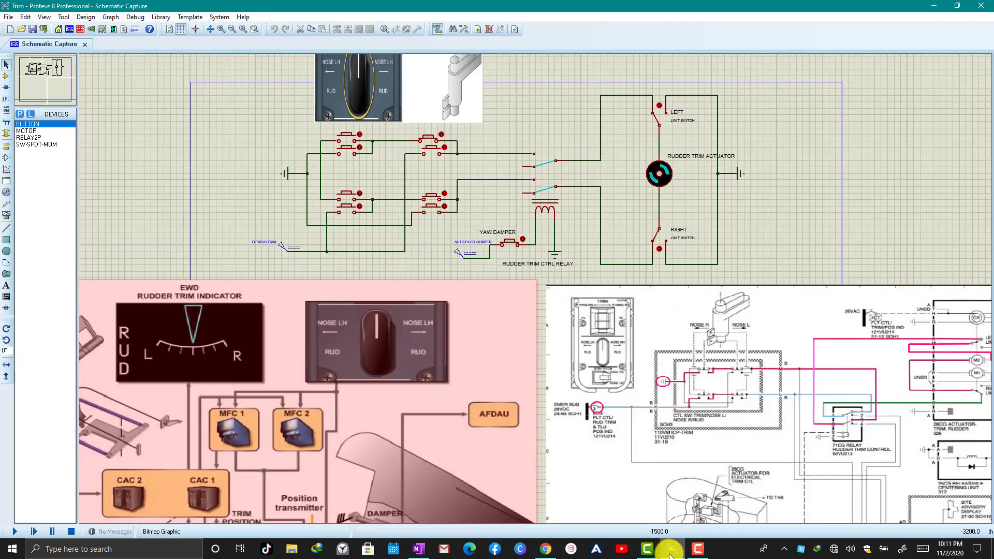
{"action": "left_click", "coordinate": [37, 75]}
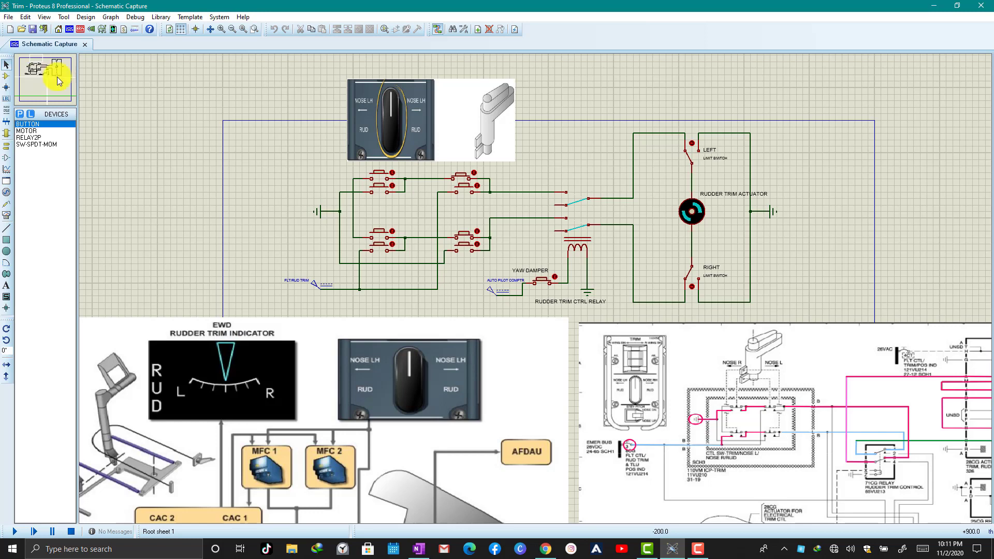
{"action": "left_click", "coordinate": [510, 133]}
{"action": "scroll", "coordinate": [515, 138], "scroll_direction": "up", "scroll_amount": 1}
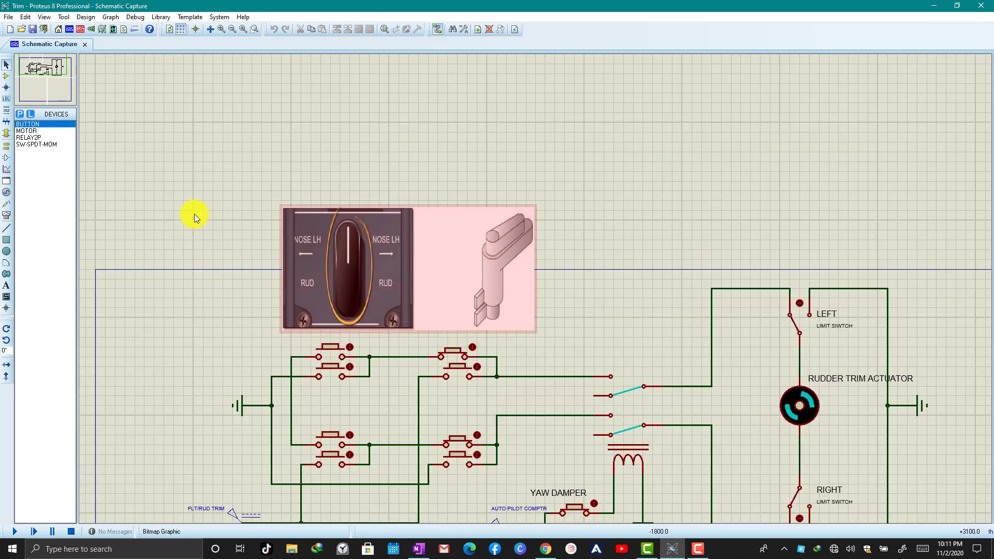
{"action": "left_click", "coordinate": [40, 60]}
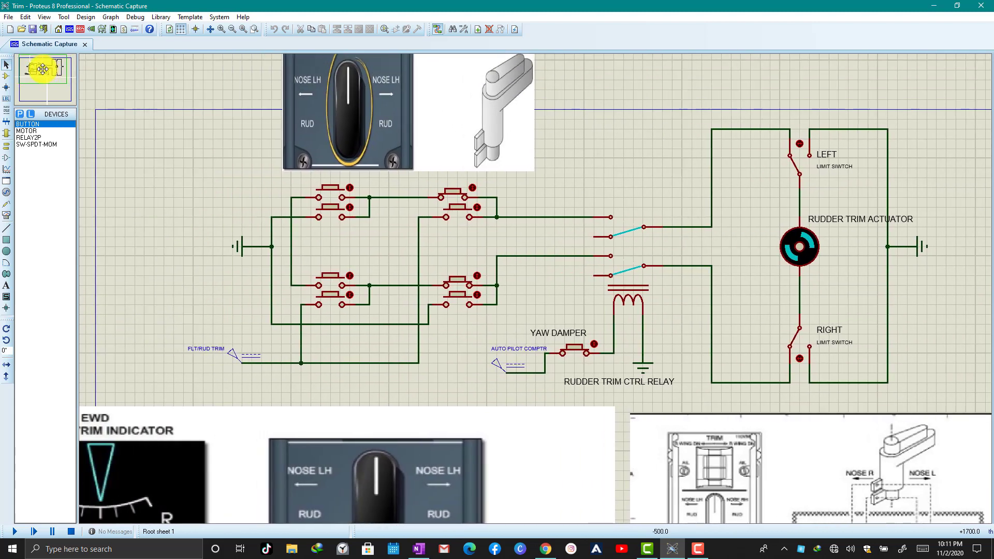
{"action": "left_click", "coordinate": [40, 67]}
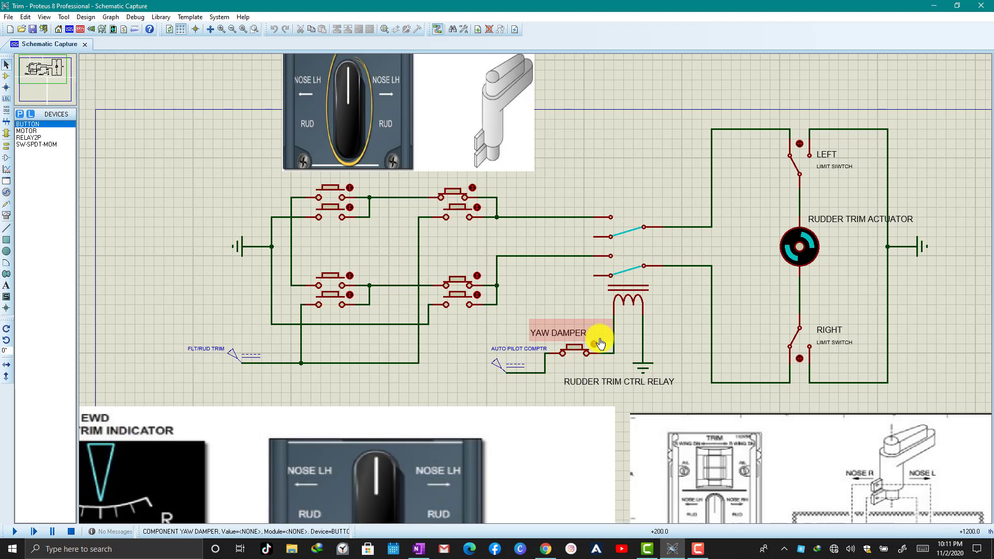
{"action": "left_click", "coordinate": [44, 71]}
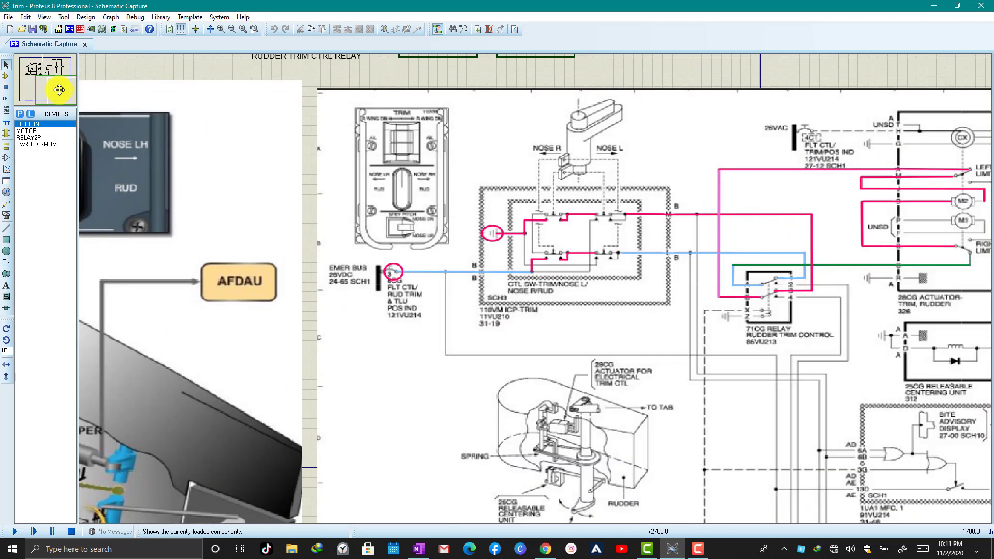
{"action": "left_click", "coordinate": [62, 64]}
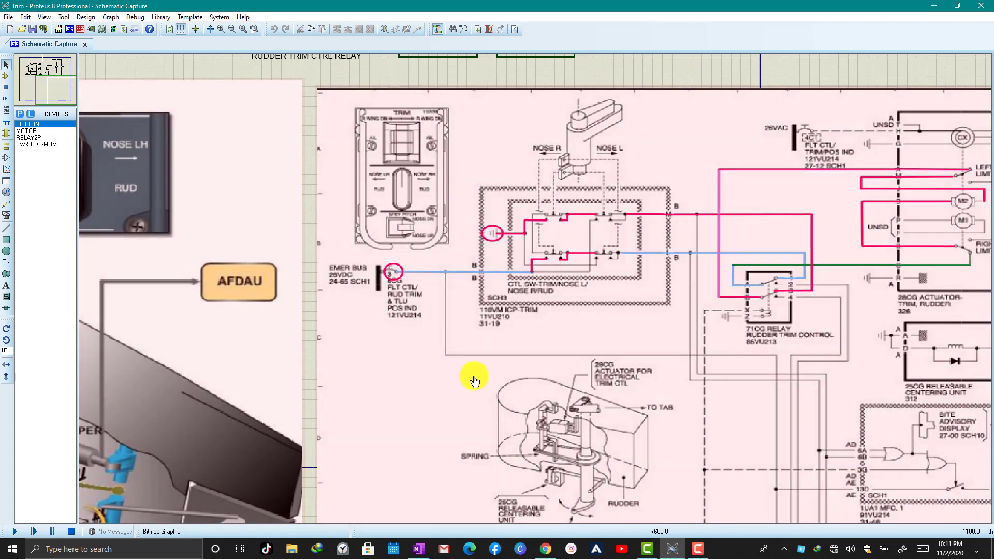
Step: Switch to OneNote and examine the 28CG rudder trim actuator wiring, its limit switches and the position signal path to the EWD indicator
{"action": "left_click", "coordinate": [418, 549]}
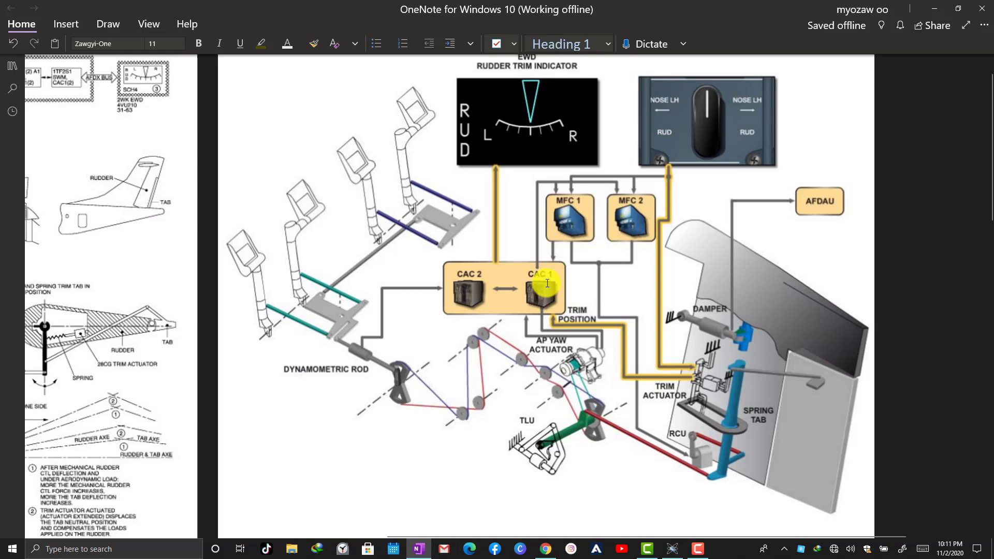
{"action": "scroll", "coordinate": [543, 282], "scroll_direction": "left", "scroll_amount": 12}
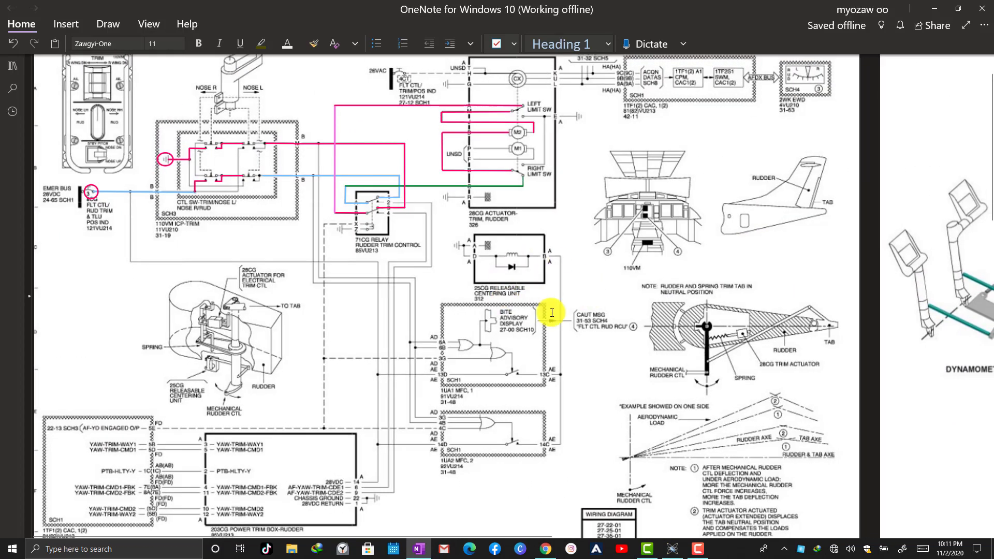
{"action": "scroll", "coordinate": [552, 313], "scroll_direction": "up", "scroll_amount": 3}
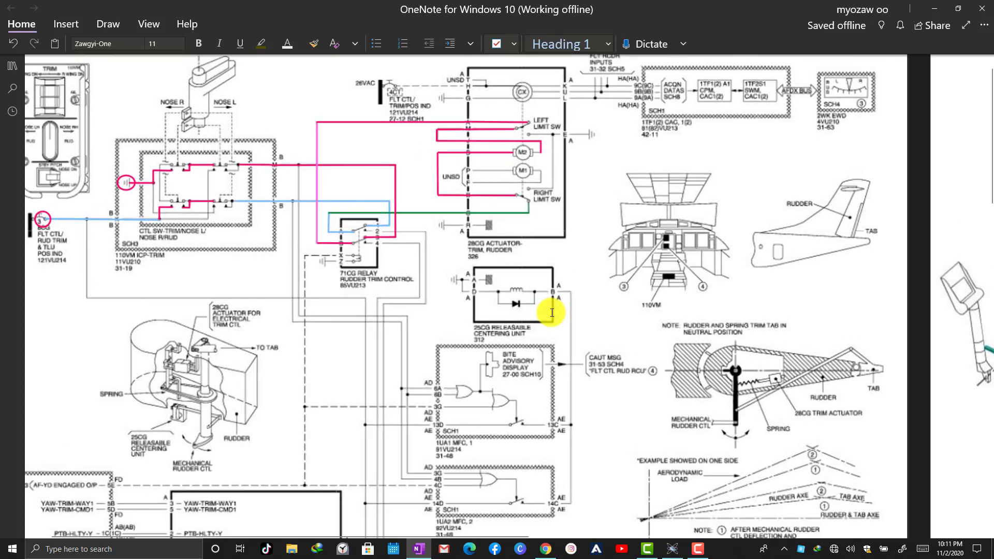
{"action": "scroll", "coordinate": [552, 313], "scroll_direction": "up", "scroll_amount": 2}
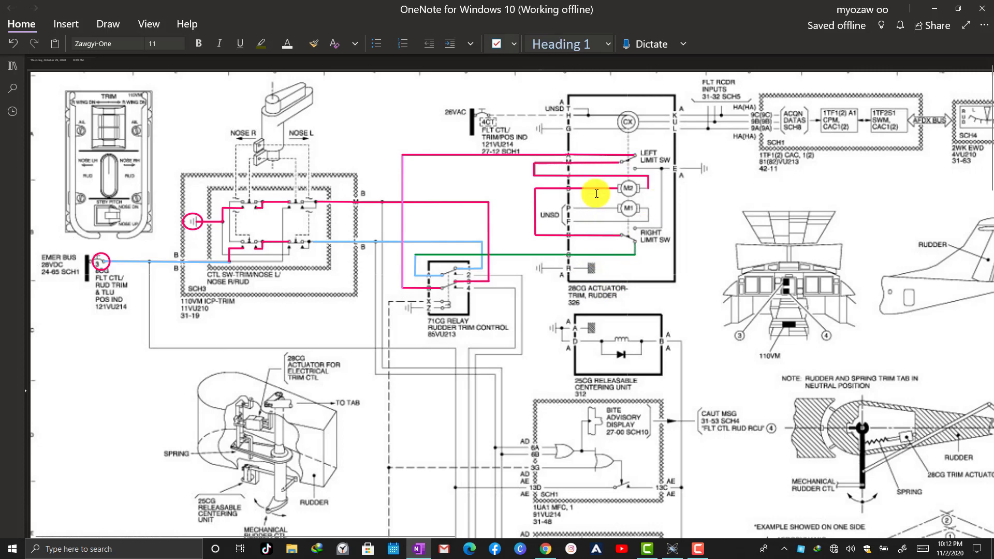
{"action": "scroll", "coordinate": [626, 182], "scroll_direction": "up", "scroll_amount": 3}
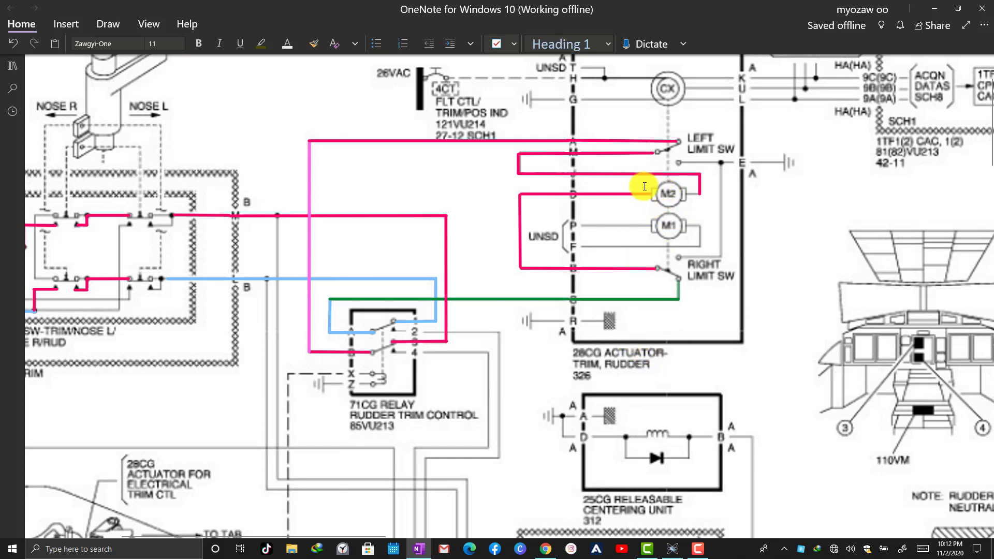
{"action": "scroll", "coordinate": [671, 115], "scroll_direction": "up", "scroll_amount": 3}
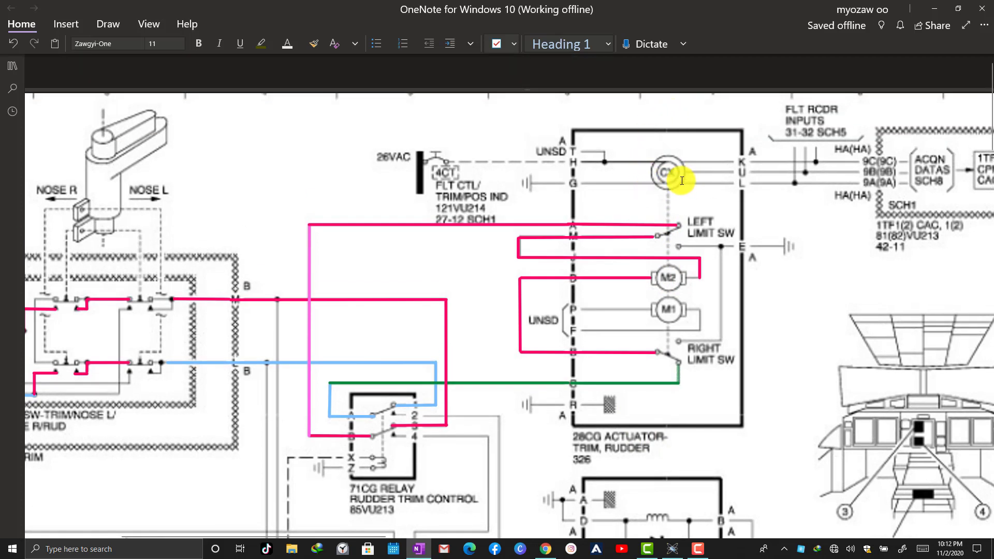
{"action": "scroll", "coordinate": [682, 180], "scroll_direction": "right", "scroll_amount": 10}
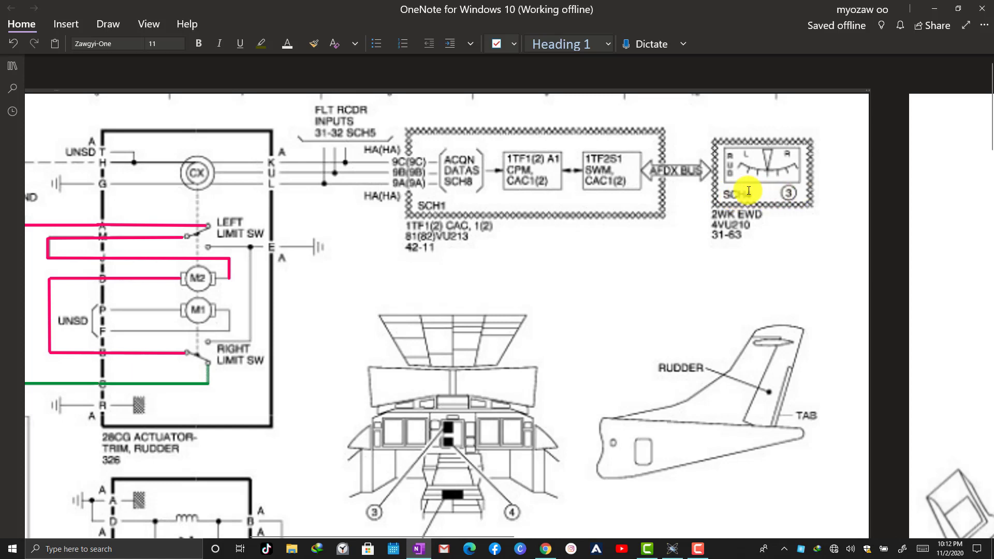
Step: Trace the highlighted wiring between the NOSE L/NOSE R control switch, the 71CG relay and the actuator's limit switches
{"action": "scroll", "coordinate": [593, 210], "scroll_direction": "left", "scroll_amount": 3}
{"action": "scroll", "coordinate": [590, 208], "scroll_direction": "left", "scroll_amount": 15}
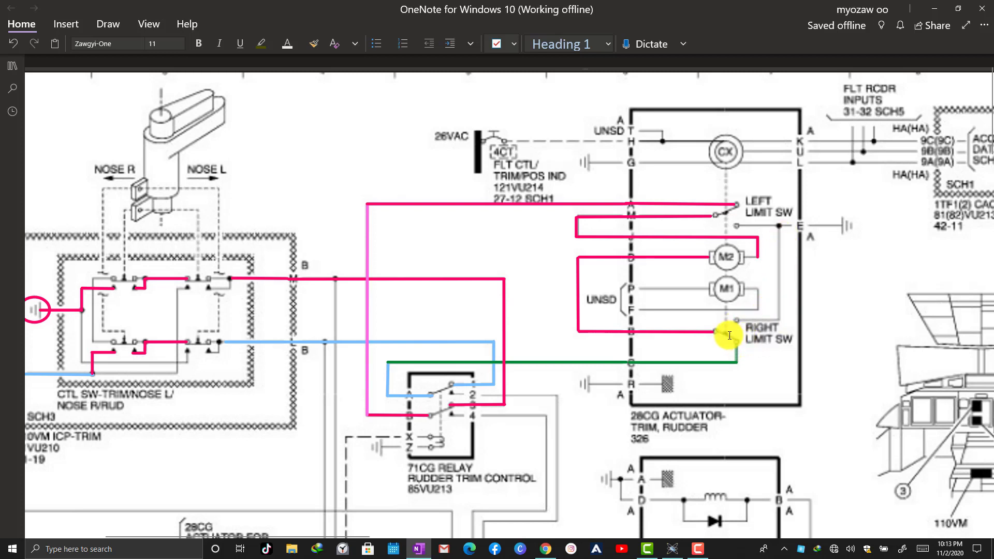
{"action": "scroll", "coordinate": [729, 335], "scroll_direction": "left", "scroll_amount": 3}
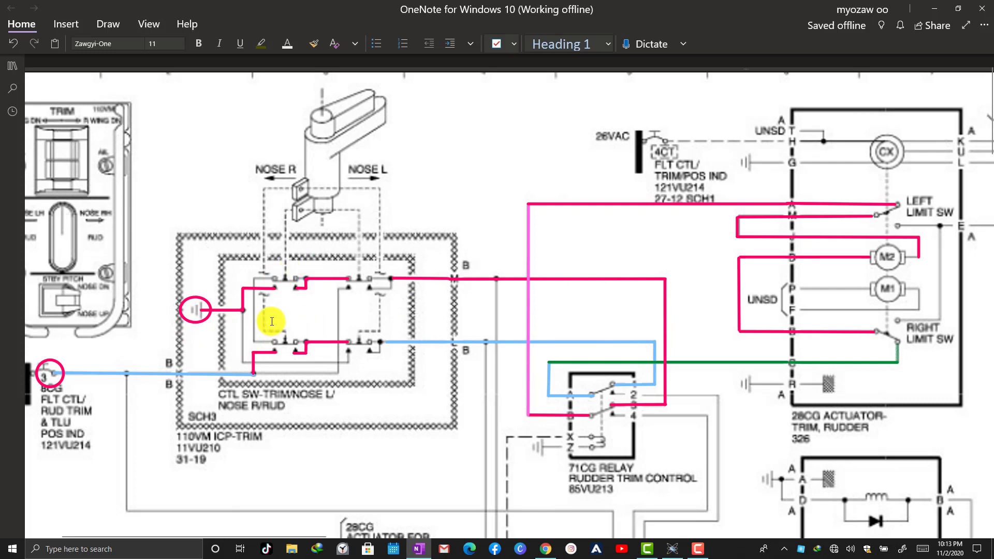
{"action": "scroll", "coordinate": [302, 315], "scroll_direction": "right", "scroll_amount": 5}
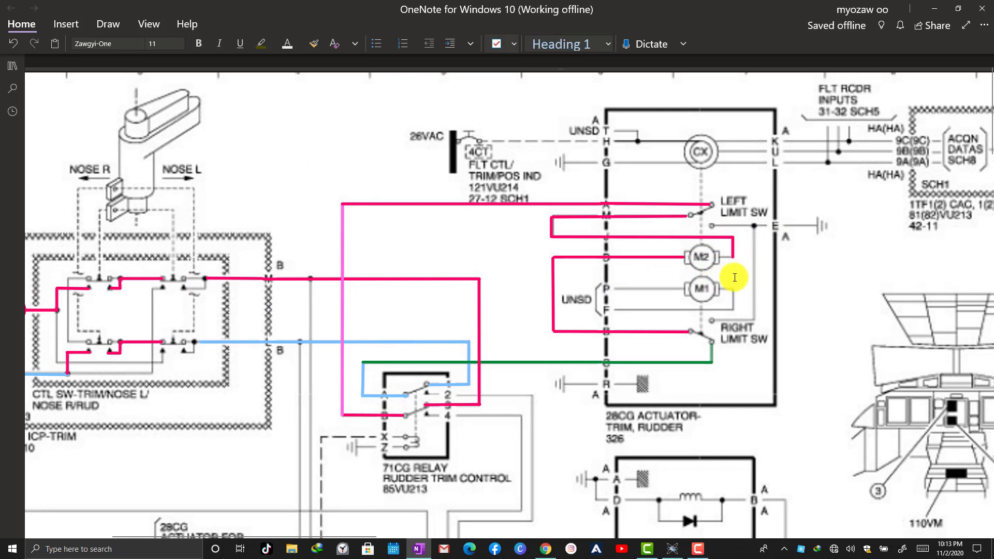
{"action": "scroll", "coordinate": [734, 277], "scroll_direction": "left", "scroll_amount": 4}
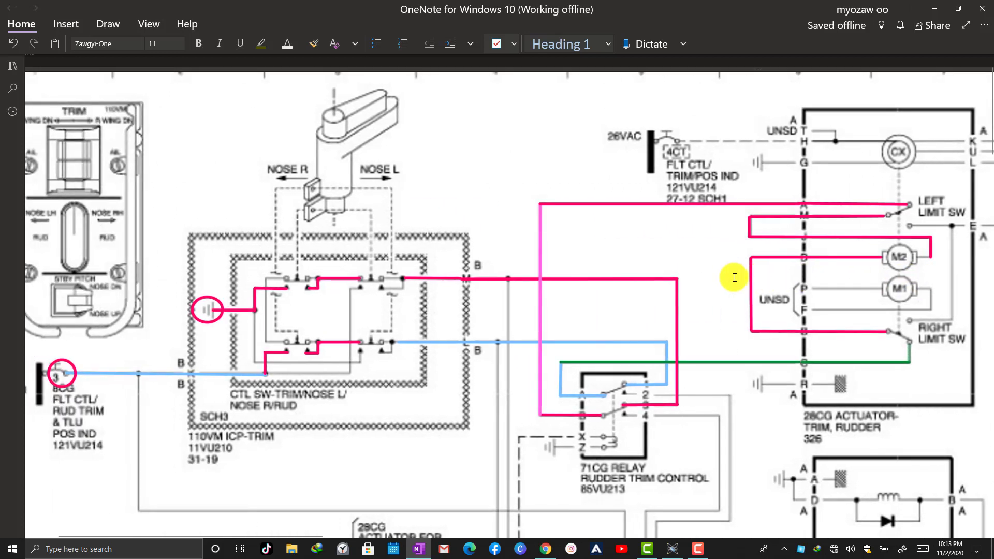
{"action": "scroll", "coordinate": [331, 248], "scroll_direction": "up", "scroll_amount": 1}
{"action": "left_click", "coordinate": [376, 236]}
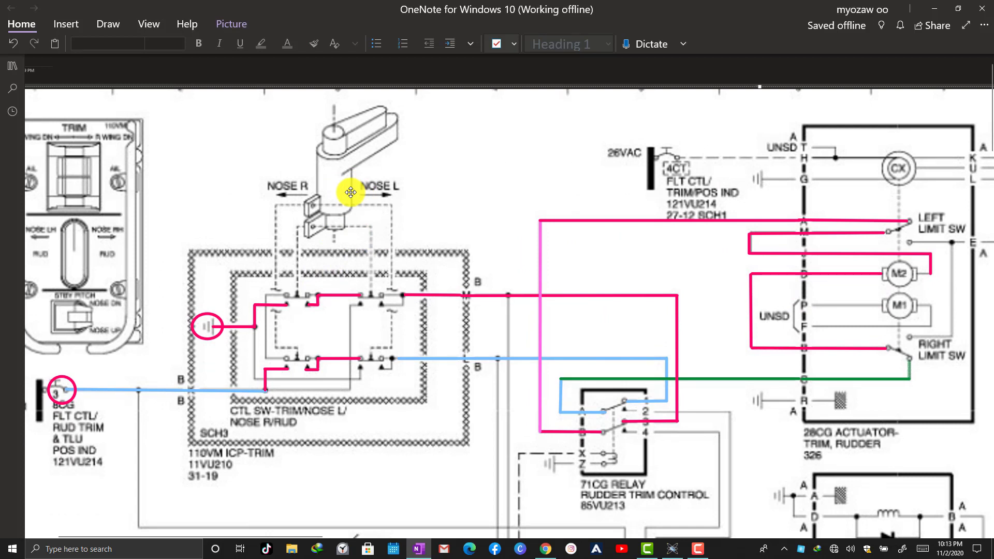
{"action": "scroll", "coordinate": [350, 192], "scroll_direction": "up", "scroll_amount": 1}
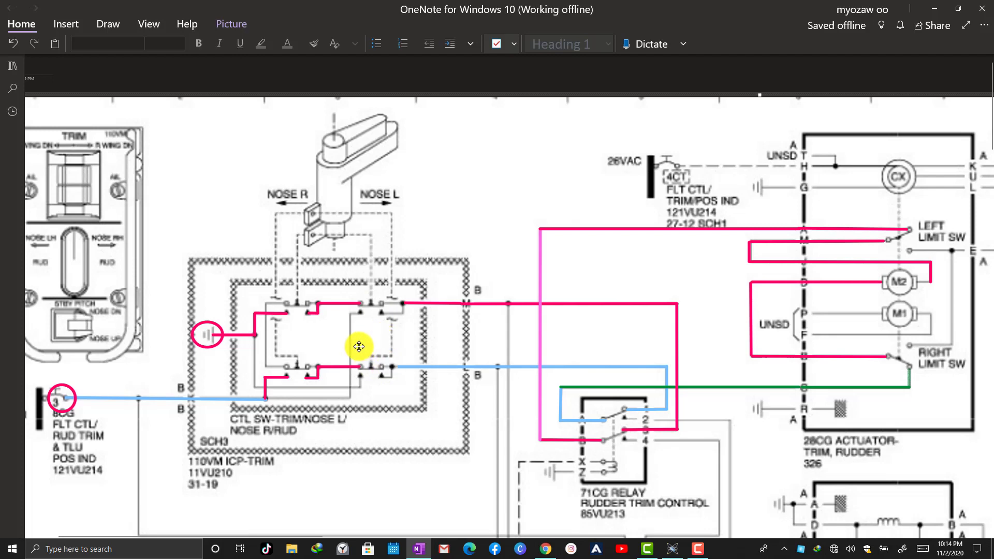
{"action": "scroll", "coordinate": [389, 341], "scroll_direction": "down", "scroll_amount": 1}
{"action": "scroll", "coordinate": [388, 341], "scroll_direction": "right", "scroll_amount": 1}
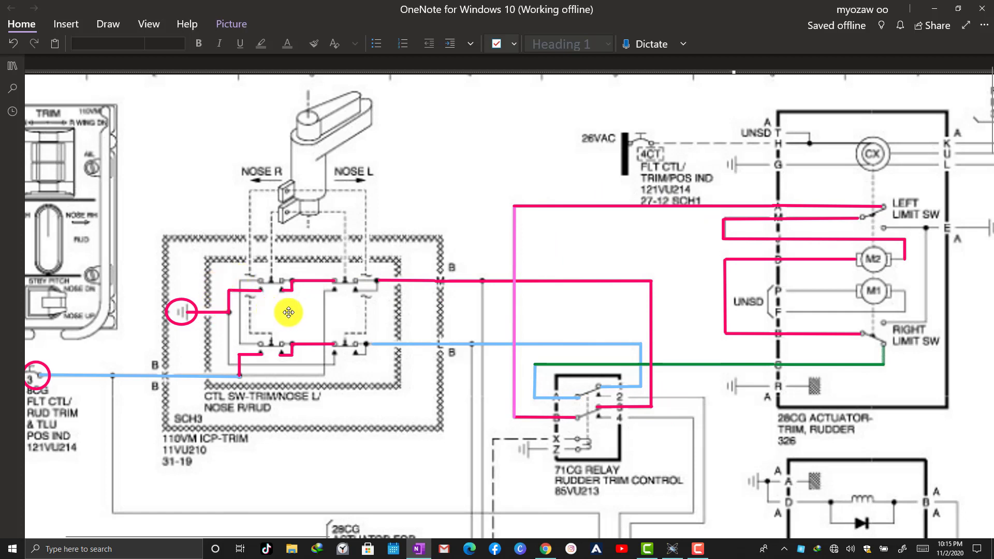
Step: Follow the dashed line from the 71CG relay coil to the AF-YD engaged output and examine the 203CG power trim box
{"action": "scroll", "coordinate": [570, 368], "scroll_direction": "down", "scroll_amount": 2}
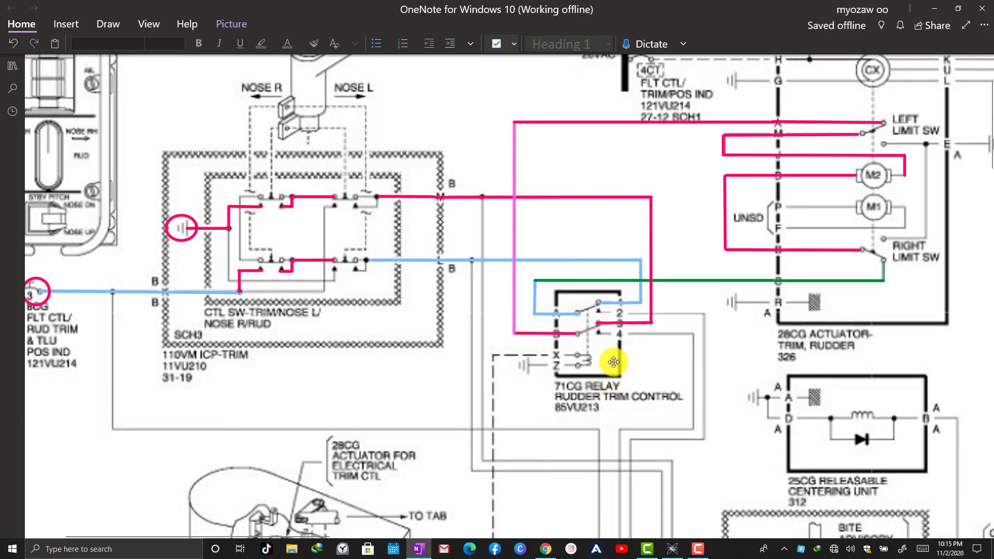
{"action": "scroll", "coordinate": [590, 357], "scroll_direction": "down", "scroll_amount": 2}
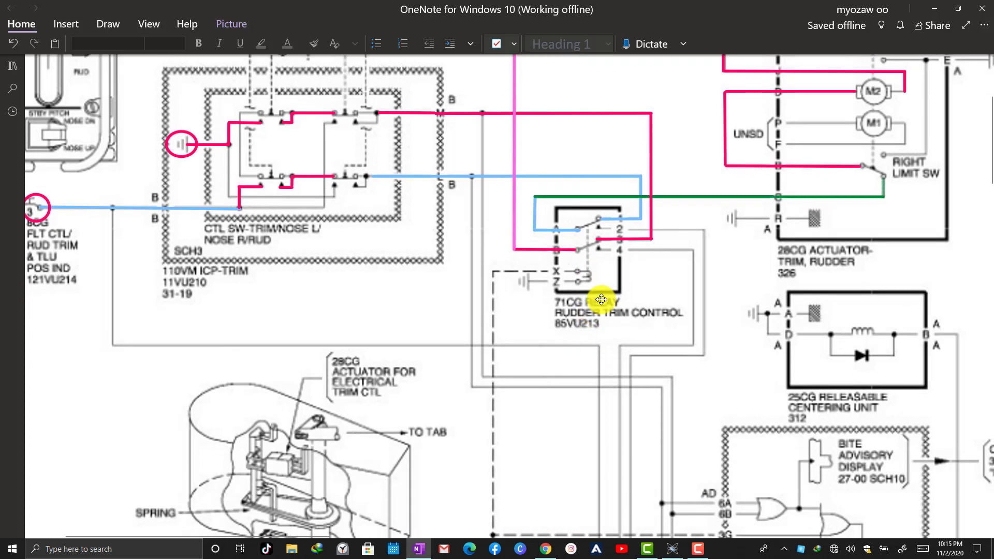
{"action": "scroll", "coordinate": [581, 293], "scroll_direction": "down", "scroll_amount": 1}
{"action": "scroll", "coordinate": [585, 268], "scroll_direction": "down", "scroll_amount": 5}
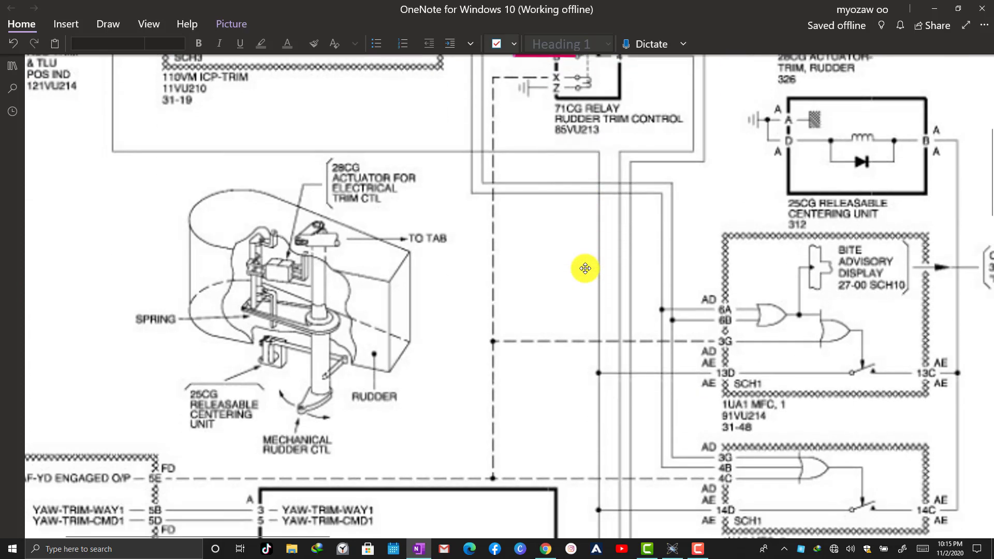
{"action": "scroll", "coordinate": [585, 268], "scroll_direction": "left", "scroll_amount": 3}
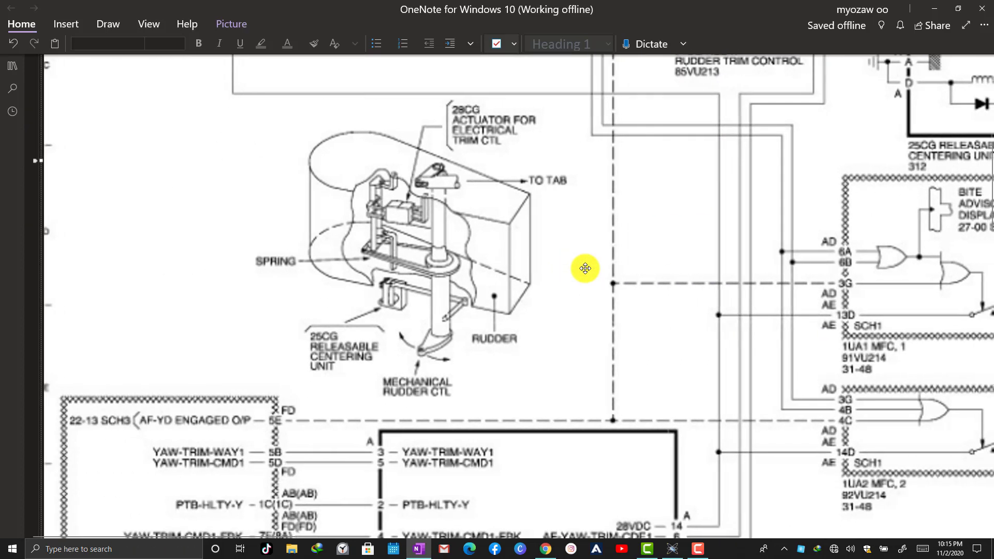
{"action": "scroll", "coordinate": [585, 268], "scroll_direction": "down", "scroll_amount": 3}
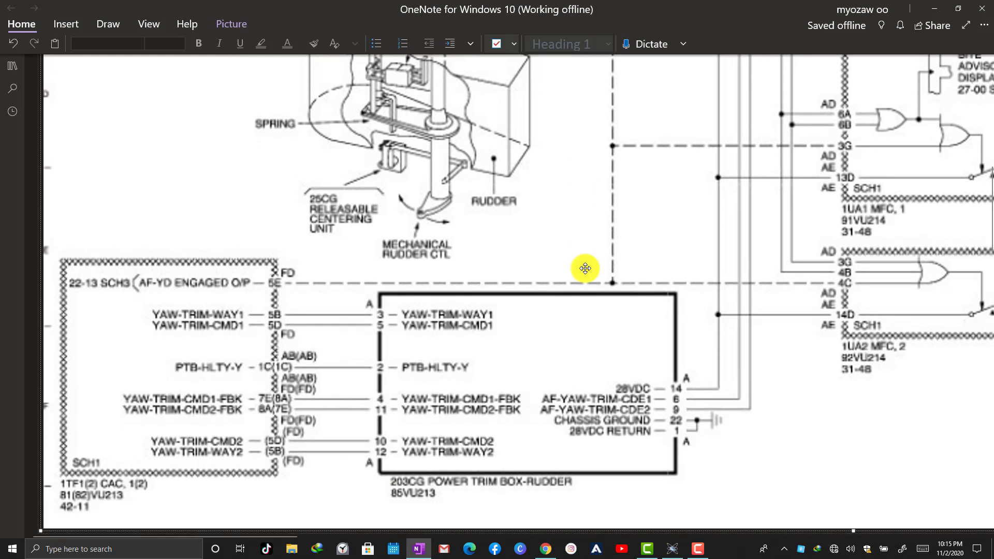
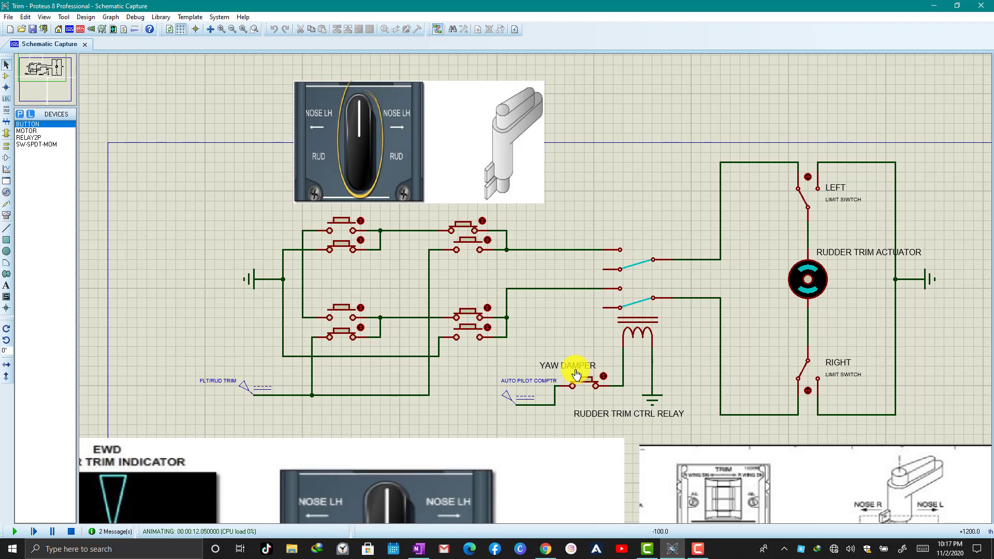
Step: In the running Proteus simulation, release the yaw damper button and close the left pair of trim buttons to drive the rudder trim actuator
{"action": "left_click", "coordinate": [601, 376]}
{"action": "left_click", "coordinate": [815, 288]}
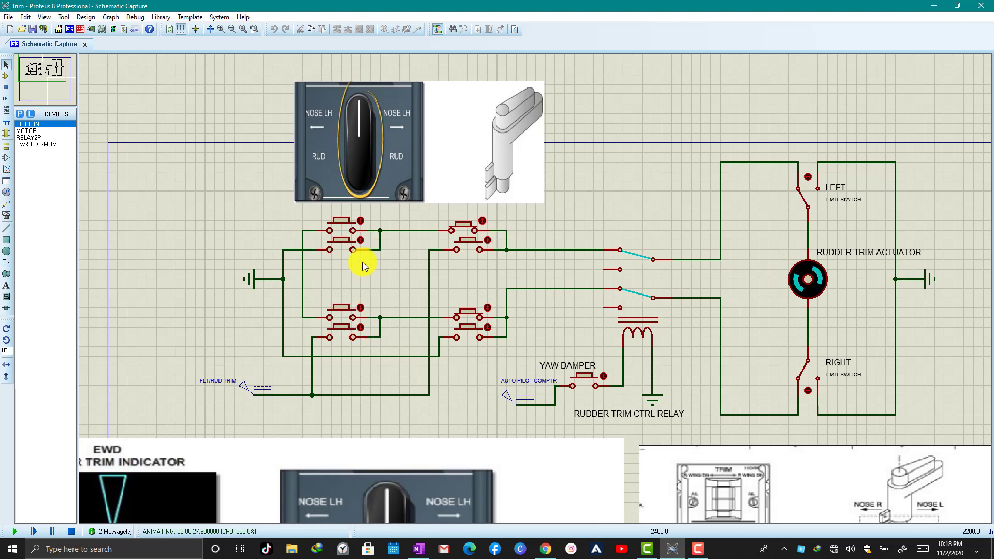
{"action": "left_click", "coordinate": [468, 251]}
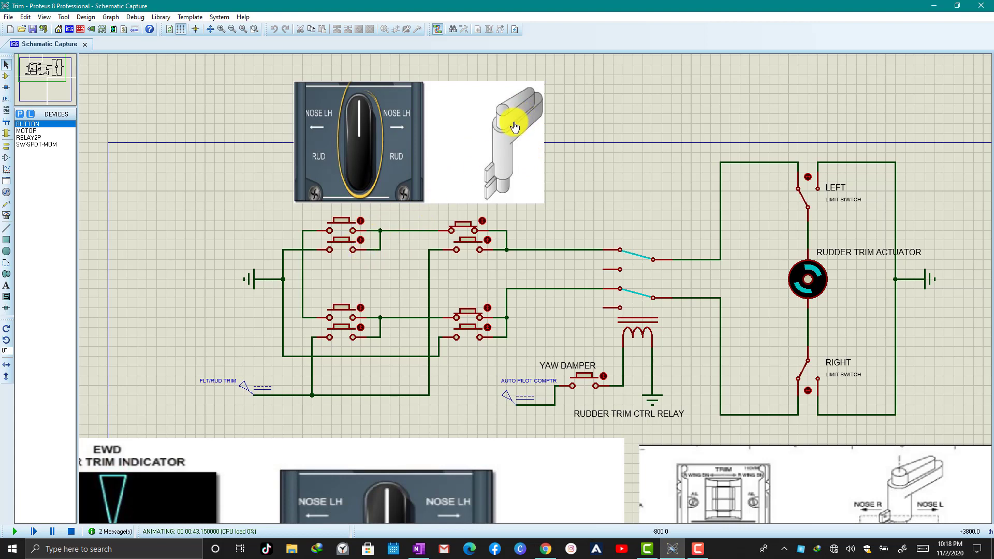
{"action": "left_click", "coordinate": [360, 243]}
{"action": "left_click", "coordinate": [361, 328]}
{"action": "left_click", "coordinate": [486, 328]}
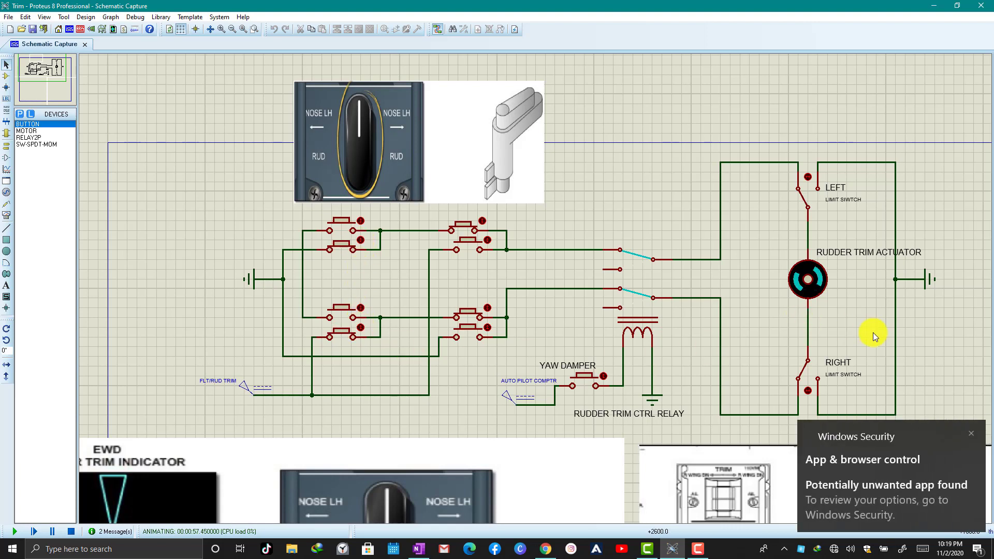
{"action": "left_click", "coordinate": [972, 433]}
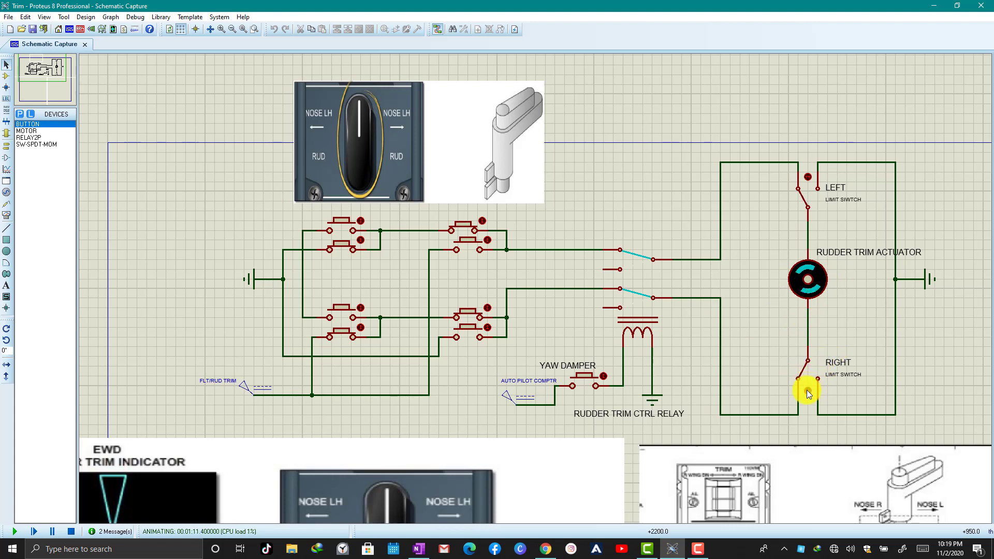
Step: Trip the RIGHT limit switch to its ground contact and close the opposite pair of trim buttons to reverse the actuator
{"action": "left_click", "coordinate": [806, 392]}
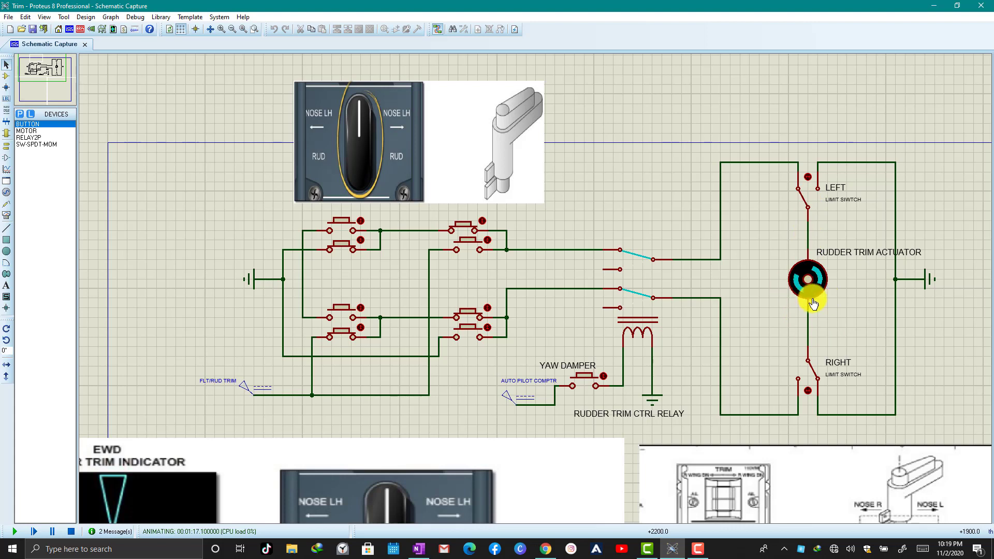
{"action": "left_click", "coordinate": [806, 392]}
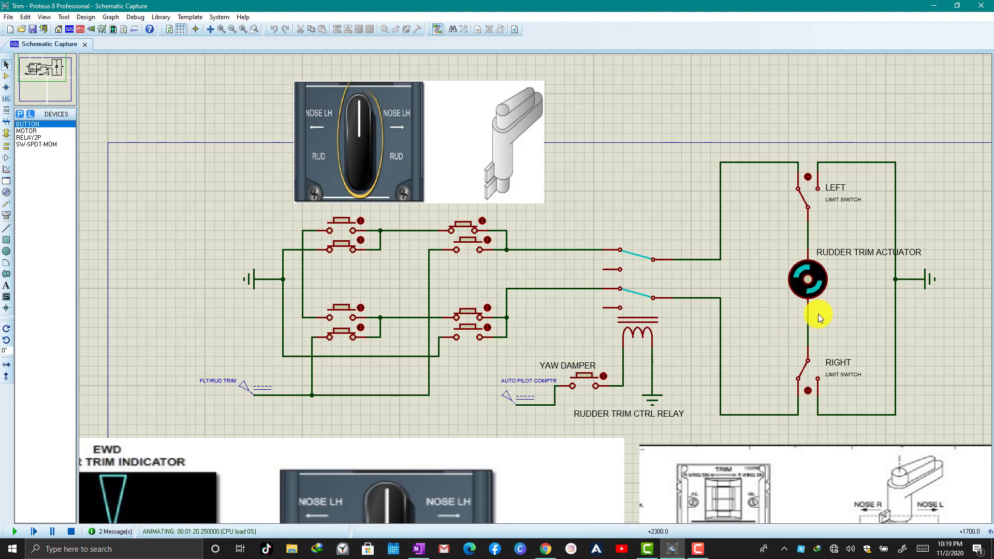
{"action": "left_click", "coordinate": [807, 390]}
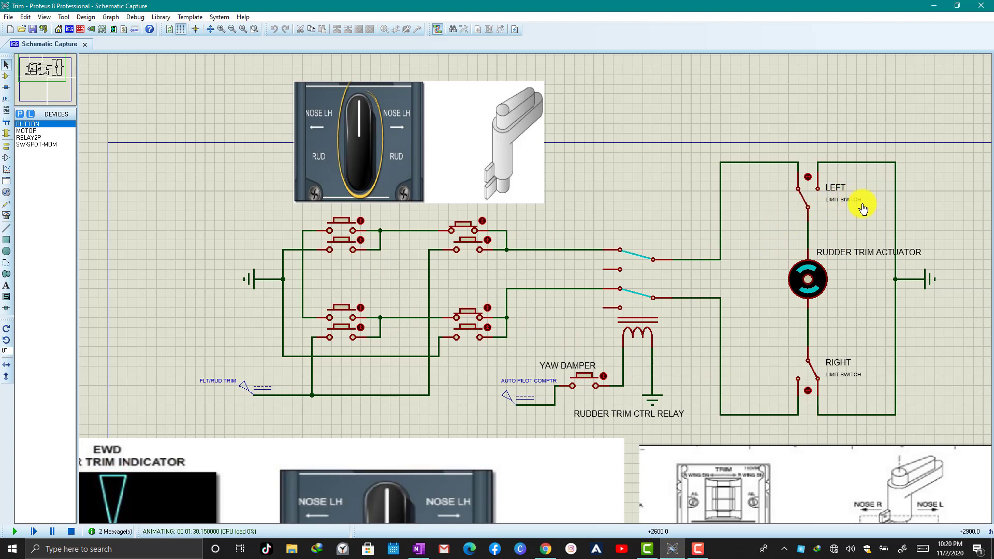
{"action": "left_click", "coordinate": [487, 240]}
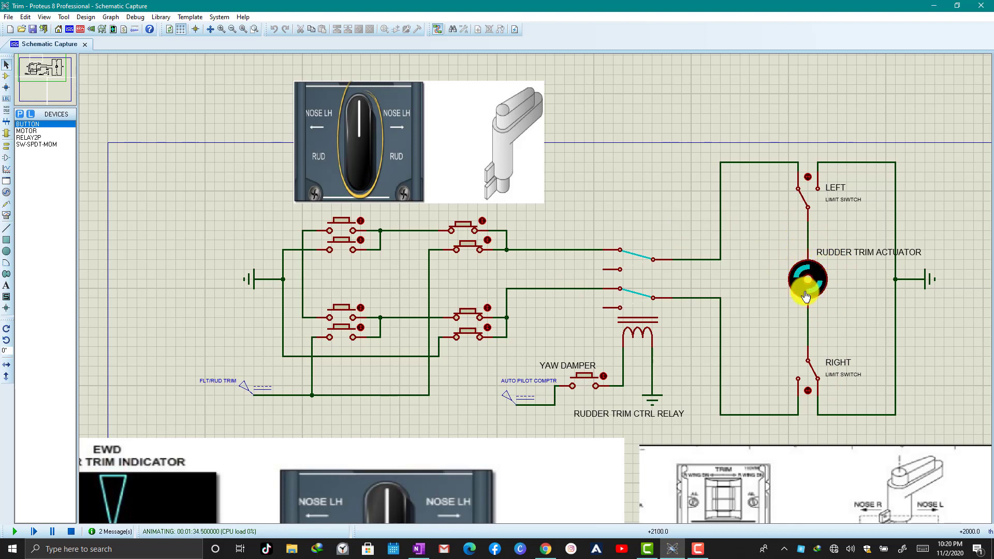
Step: Return the RIGHT limit switch to its normal contact and trip the LEFT limit switch to its ground contact
{"action": "left_click", "coordinate": [808, 390]}
{"action": "left_click", "coordinate": [808, 178]}
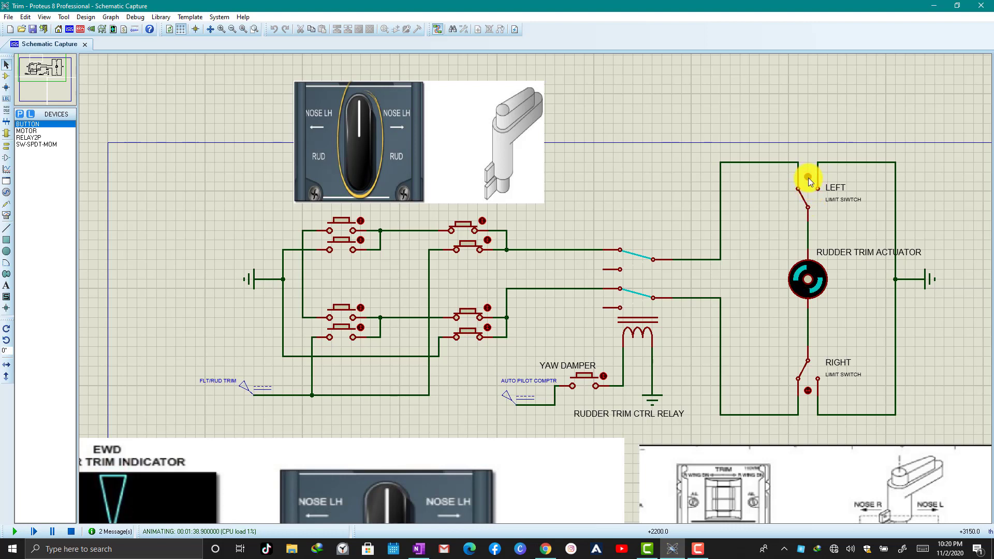
{"action": "left_click", "coordinate": [808, 178]}
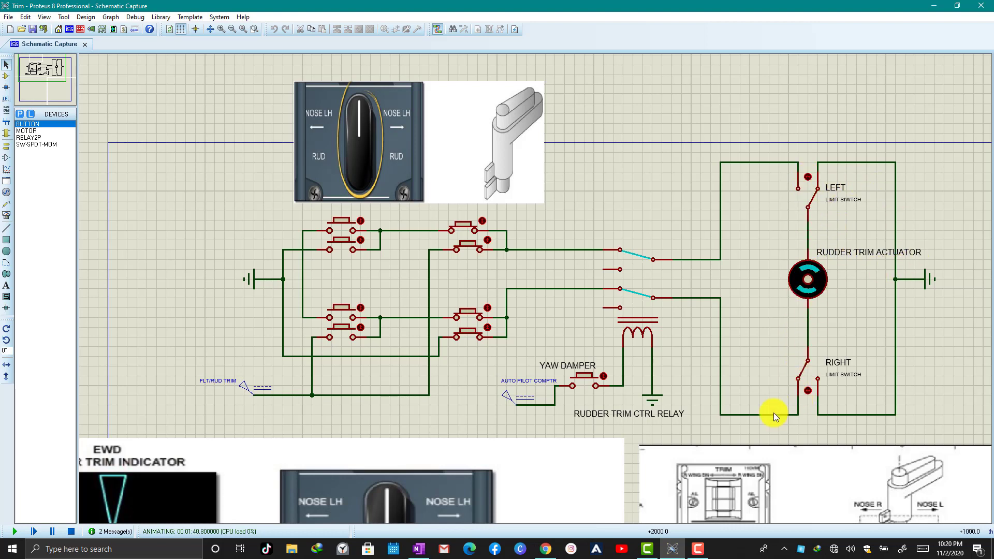
Step: Drive the rudder trim actuator through the tripped LEFT limit switch, and return that switch to its normal contact
{"action": "left_click", "coordinate": [465, 322]}
{"action": "left_click", "coordinate": [807, 207]}
{"action": "left_click", "coordinate": [481, 340]}
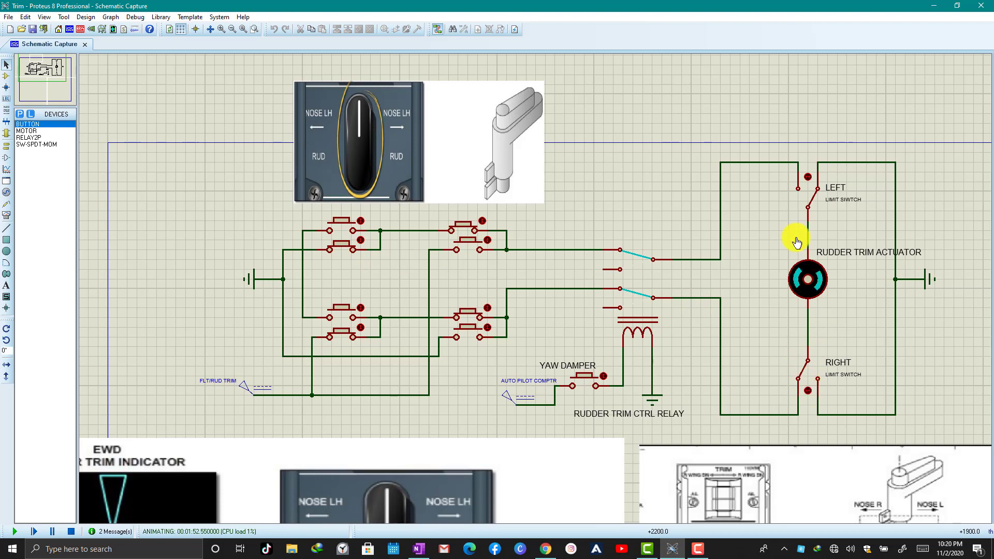
{"action": "left_click", "coordinate": [808, 176]}
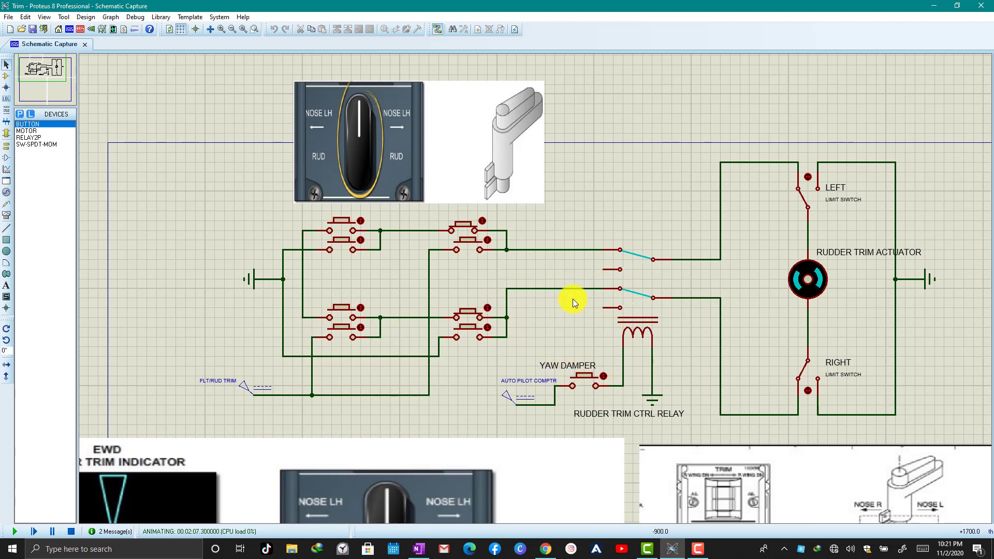
Step: Close the second and fourth left-hand trim buttons and toggle the YAW DAMPER button to switch the rudder trim control relay
{"action": "left_click", "coordinate": [367, 327]}
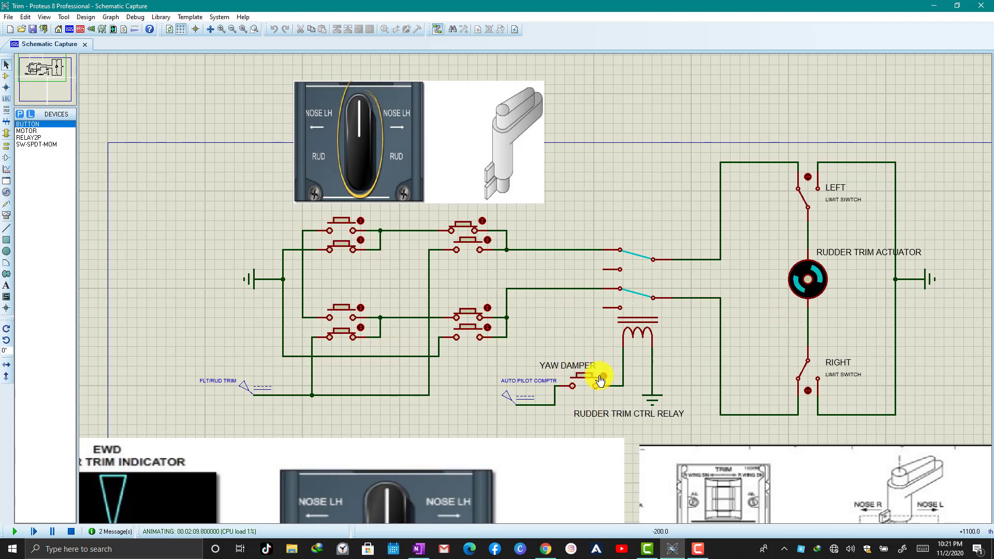
{"action": "left_click_drag", "start_coordinate": [601, 379], "coordinate": [601, 379]}
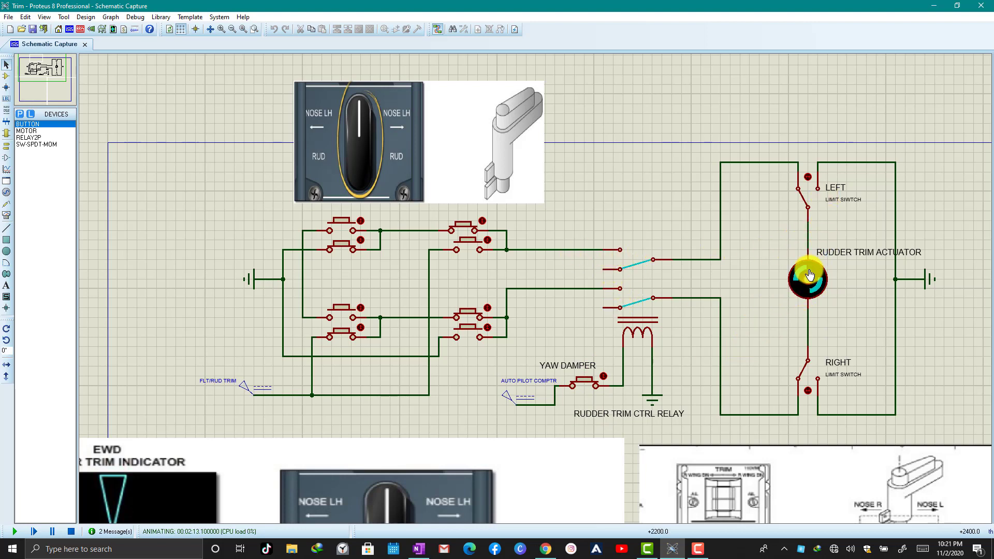
{"action": "left_click", "coordinate": [603, 379]}
{"action": "left_click", "coordinate": [603, 377]}
{"action": "left_click_drag", "start_coordinate": [601, 374], "coordinate": [593, 378]}
{"action": "mouse_move", "coordinate": [603, 374]}
{"action": "left_mouse_down"}
{"action": "mouse_move", "coordinate": [580, 382]}
{"action": "mouse_move", "coordinate": [603, 379]}
{"action": "left_mouse_up"}
Step: Switch to OneNote and trace the 71CG relay wiring to the 203CG power trim box and the CAC's yaw trim and AF-YD engaged outputs
{"action": "left_click", "coordinate": [418, 548]}
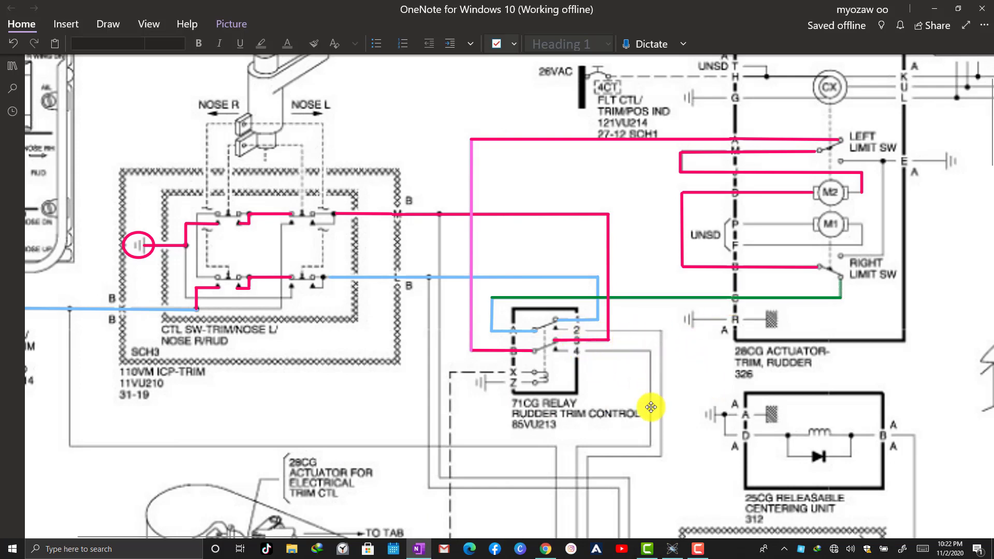
{"action": "scroll", "coordinate": [647, 411], "scroll_direction": "down", "scroll_amount": 1}
{"action": "scroll", "coordinate": [647, 411], "scroll_direction": "down", "scroll_amount": 10}
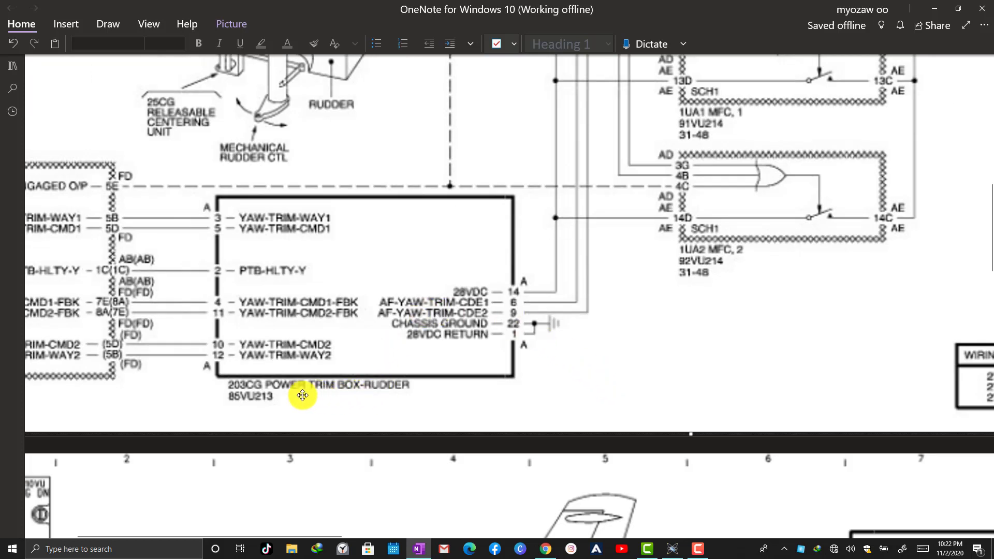
{"action": "scroll", "coordinate": [577, 274], "scroll_direction": "up", "scroll_amount": 5}
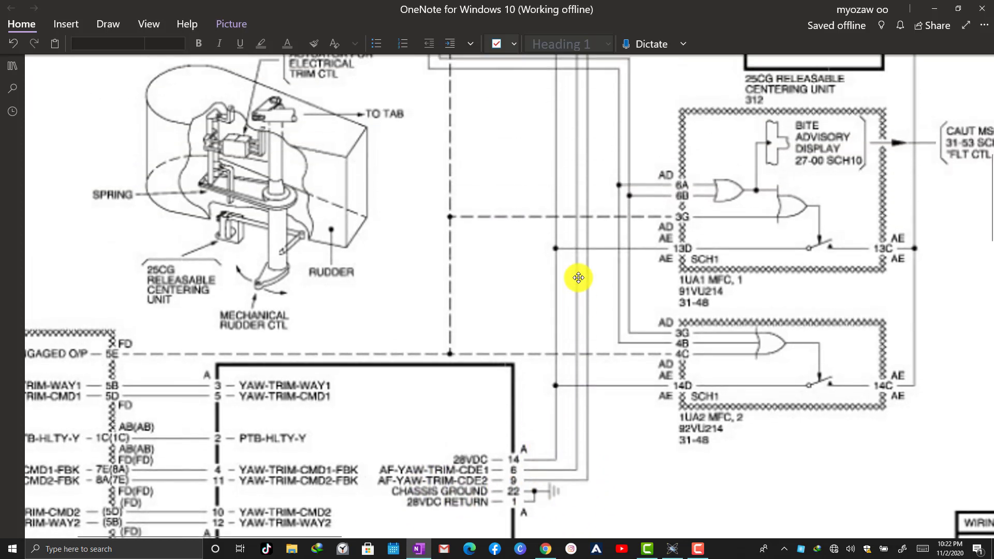
{"action": "scroll", "coordinate": [575, 271], "scroll_direction": "up", "scroll_amount": 4}
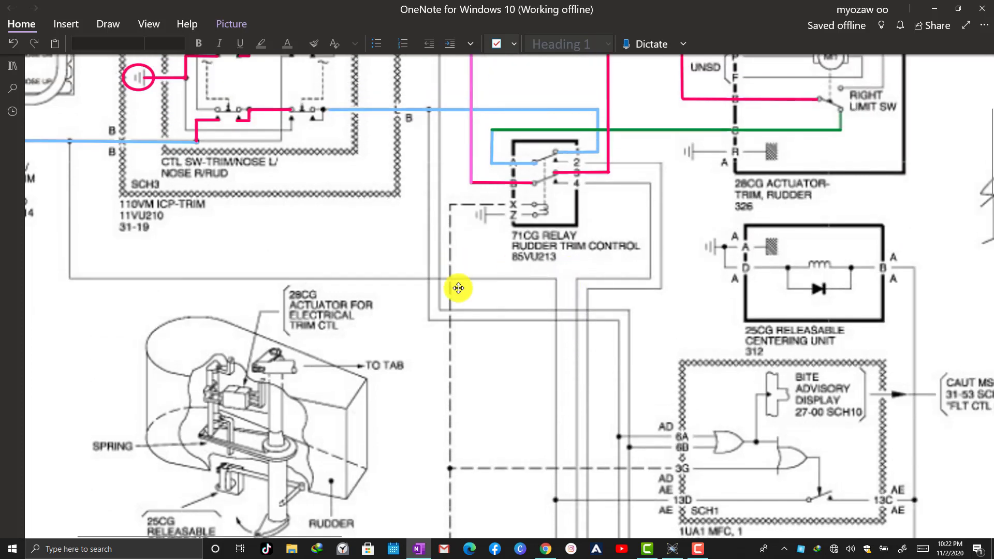
{"action": "scroll", "coordinate": [455, 295], "scroll_direction": "down", "scroll_amount": 2}
{"action": "scroll", "coordinate": [451, 305], "scroll_direction": "down", "scroll_amount": 4}
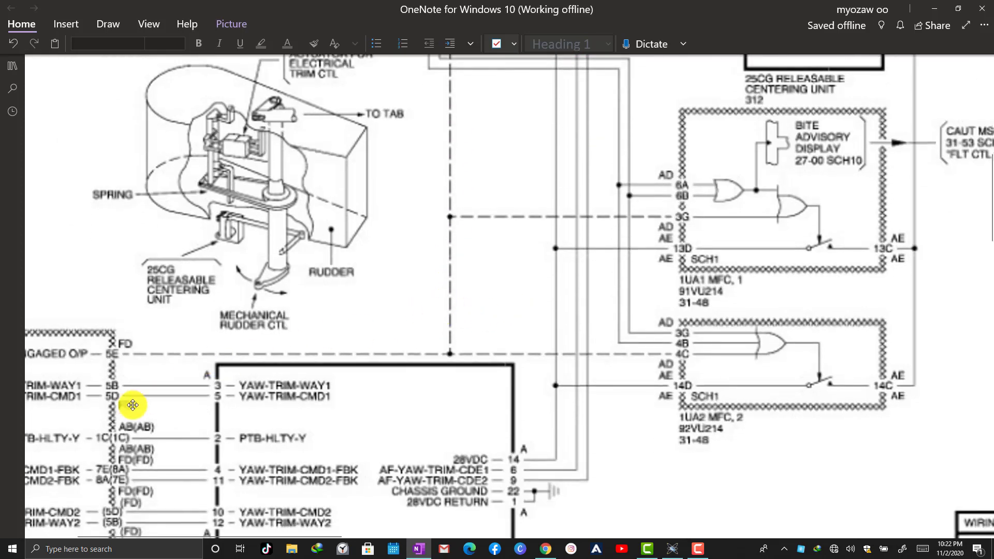
{"action": "scroll", "coordinate": [120, 411], "scroll_direction": "down", "scroll_amount": 3}
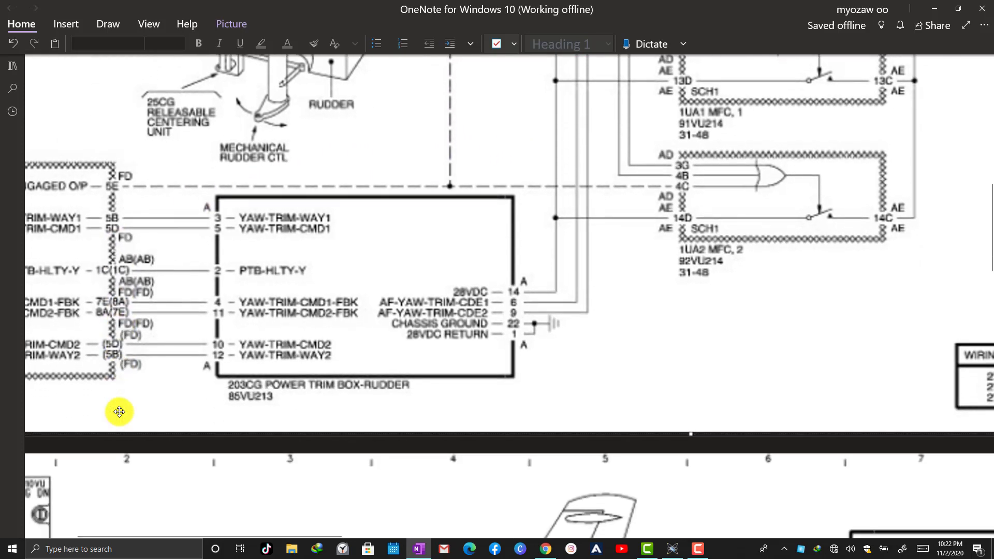
{"action": "scroll", "coordinate": [119, 411], "scroll_direction": "left", "scroll_amount": 3}
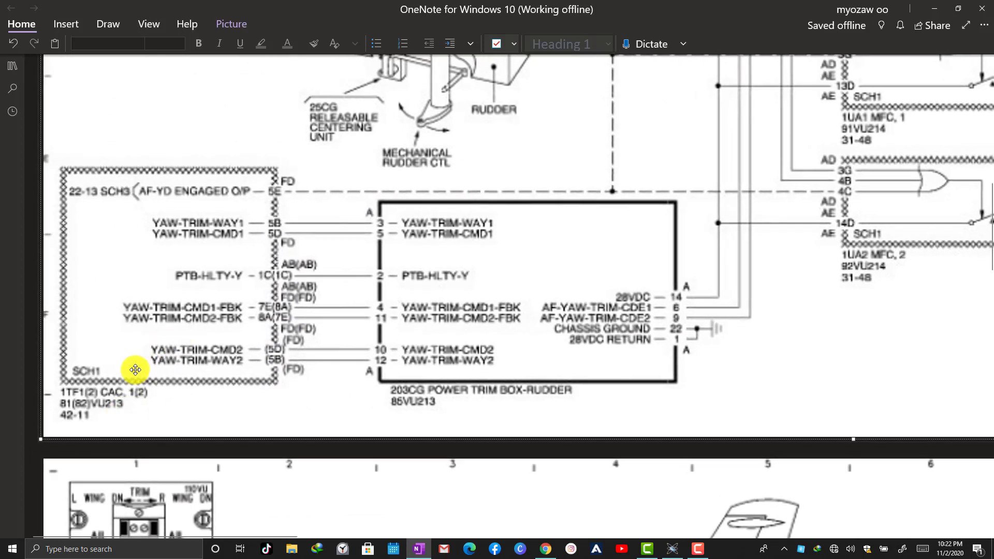
{"action": "scroll", "coordinate": [197, 351], "scroll_direction": "up", "scroll_amount": 5}
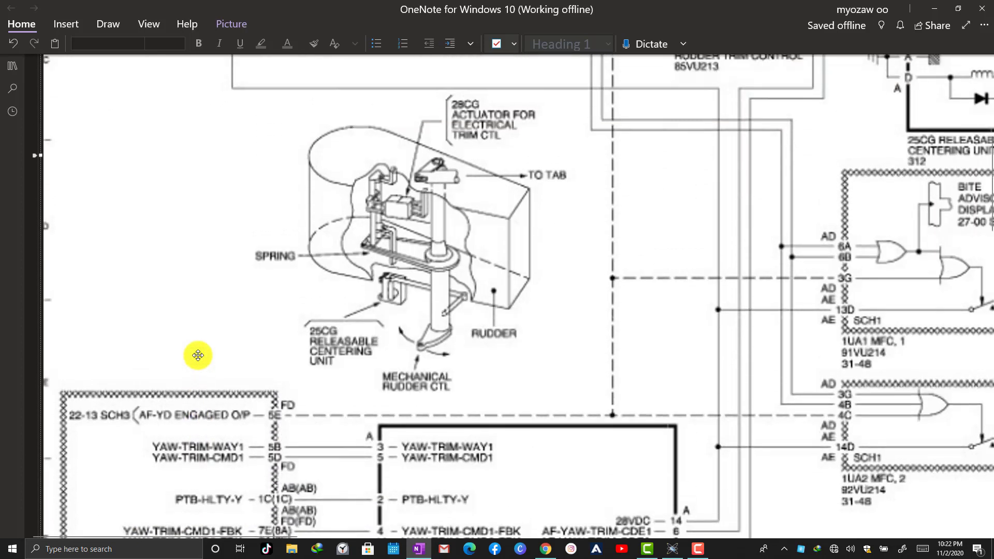
{"action": "scroll", "coordinate": [198, 355], "scroll_direction": "up", "scroll_amount": 1}
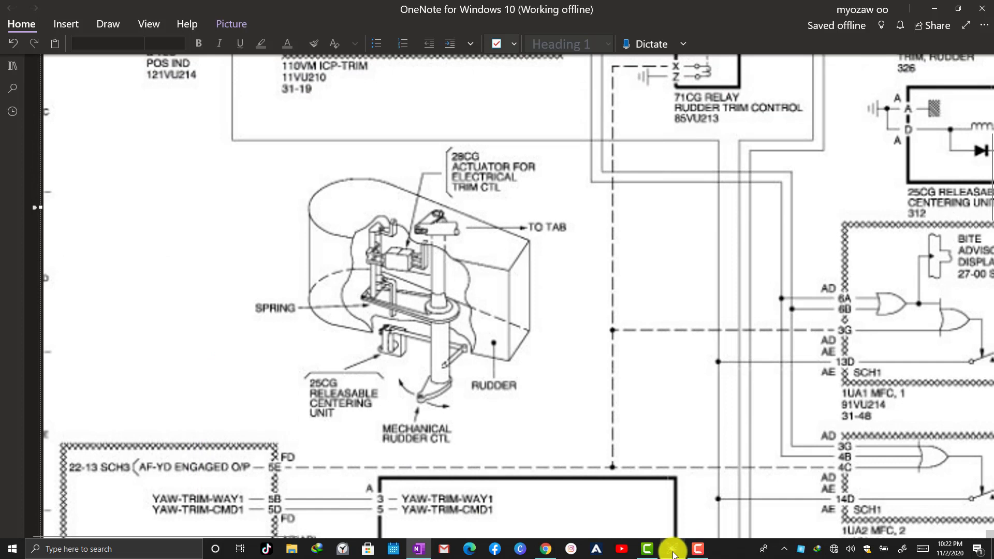
Step: Switch back to the Proteus simulation, release the YAW DAMPER button and open the left-hand trim buttons
{"action": "left_click", "coordinate": [672, 553]}
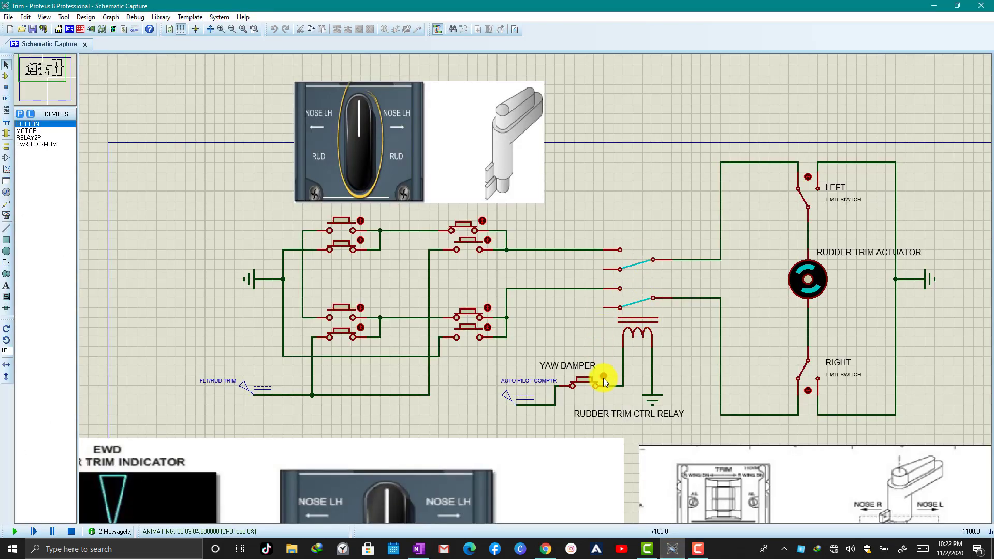
{"action": "left_click", "coordinate": [603, 376]}
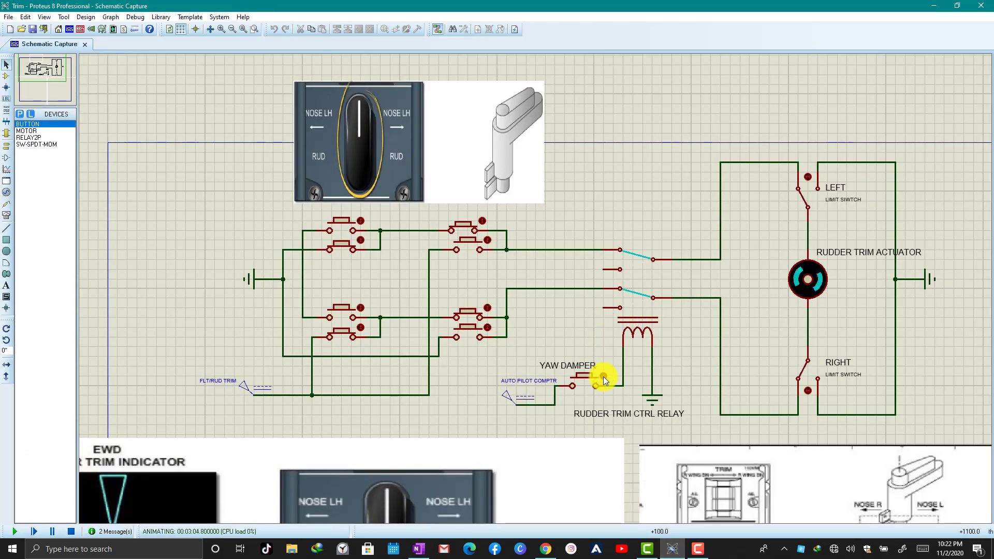
{"action": "left_click", "coordinate": [362, 326]}
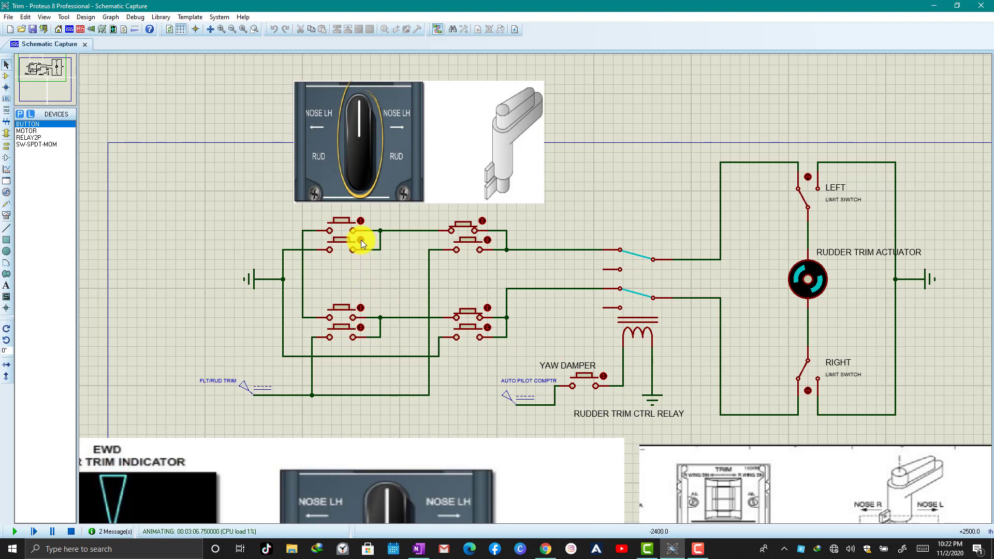